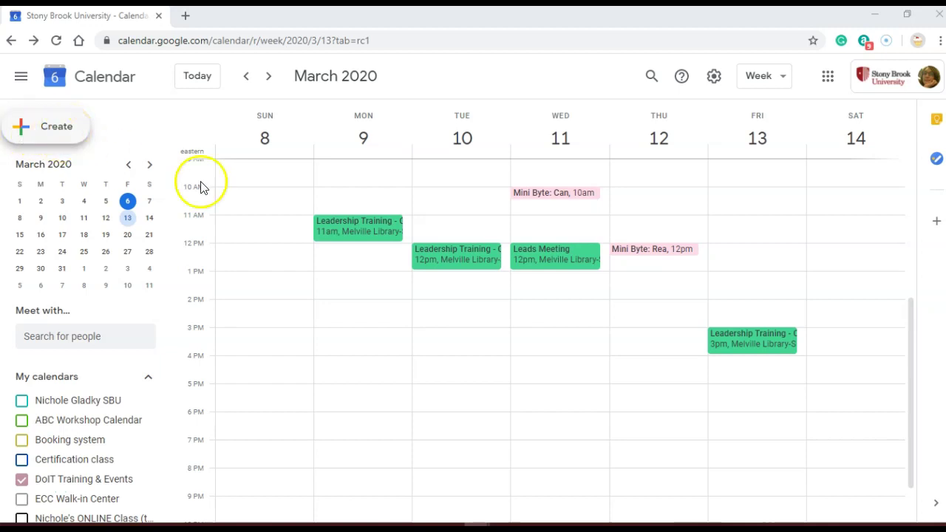
# Scroll the March 8–14 week grid up to show the morning hours
pyautogui.scroll(2, 752, 268)
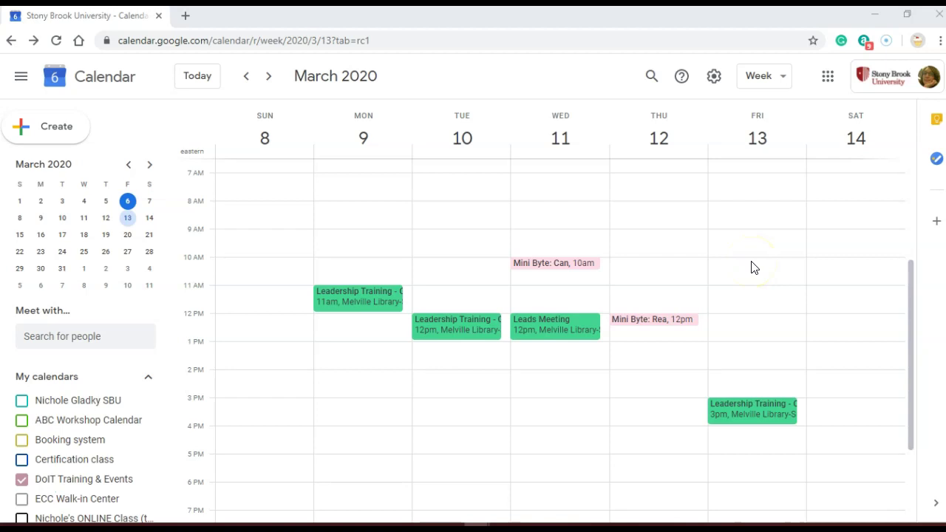
# Create a 'Meeting (virtual)' event on Friday March 13, 10am–12:30pm, and open its full details
pyautogui.moveTo(751, 267); pyautogui.dragTo(775, 332)
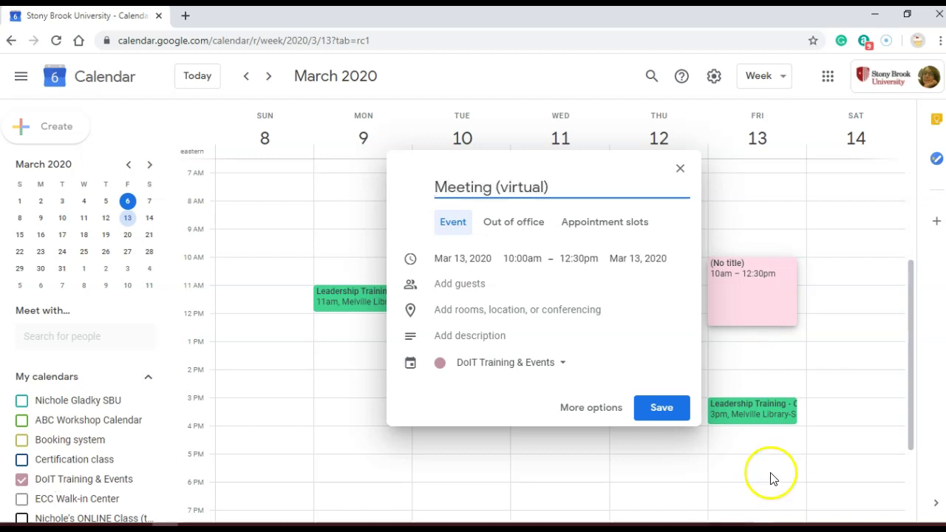
pyautogui.click(591, 409)
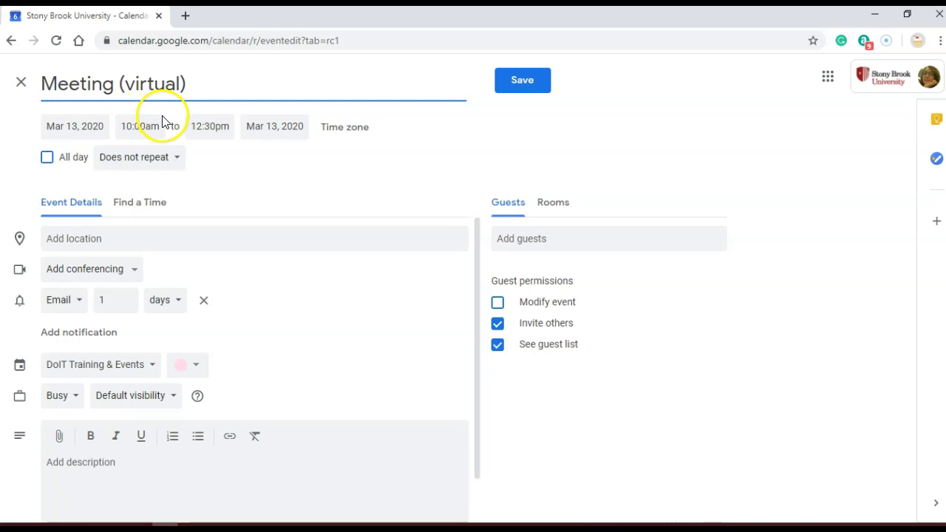
# Make the event repeat weekly on Friday, ending after 5 occurrences
pyautogui.click(174, 161)
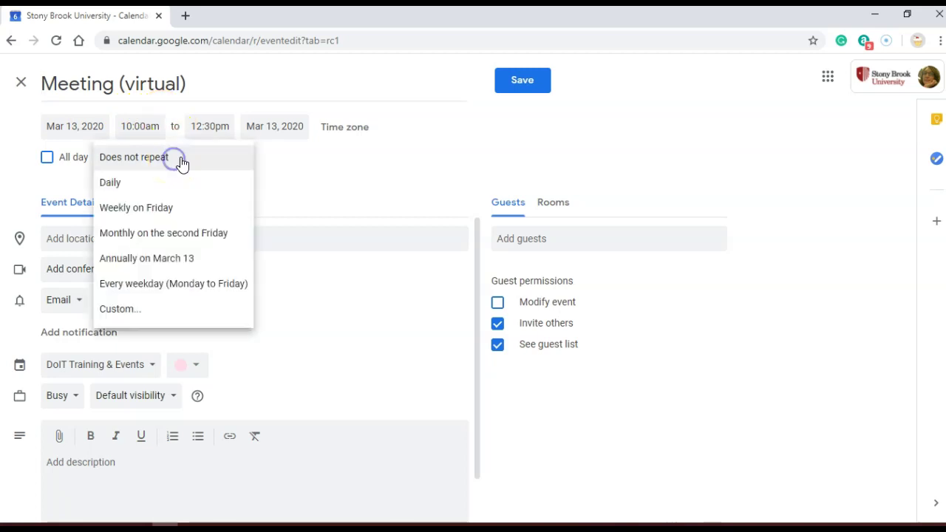
pyautogui.click(164, 311)
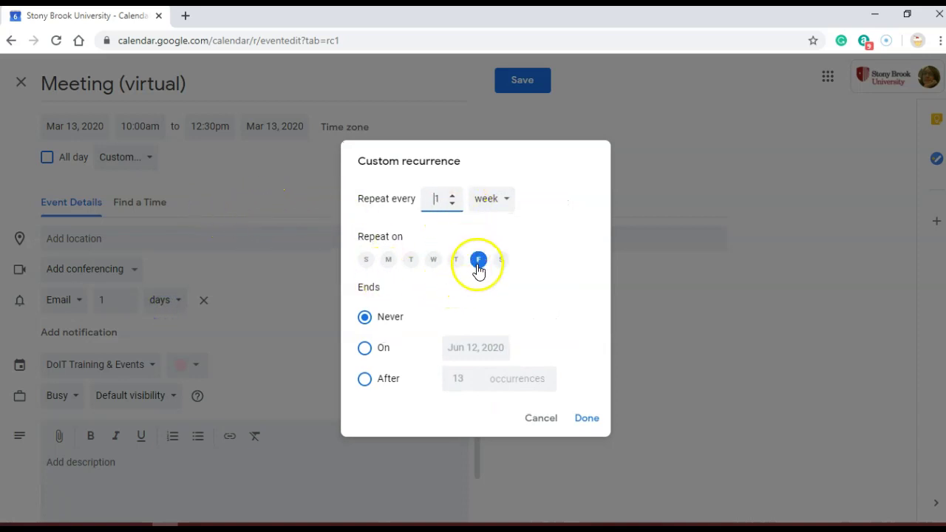
pyautogui.click(366, 380)
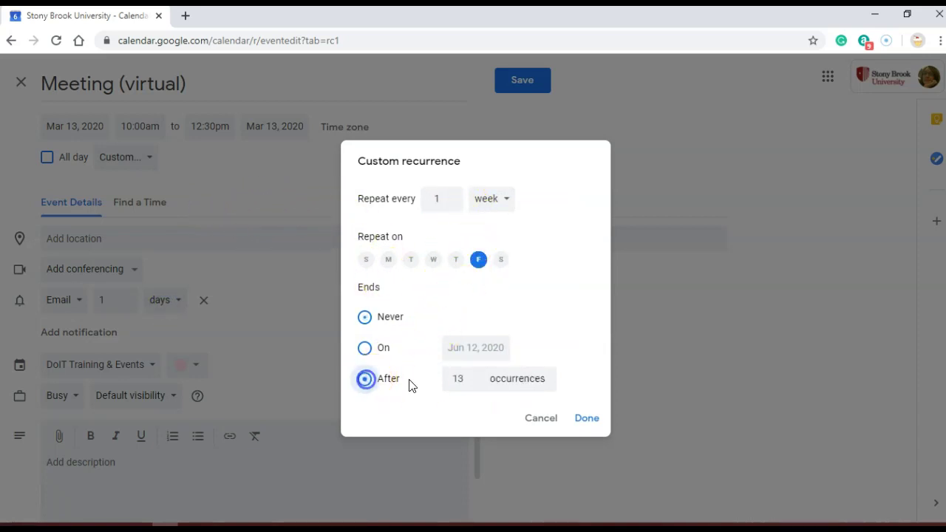
pyautogui.doubleClick(438, 379)
pyautogui.write('5')
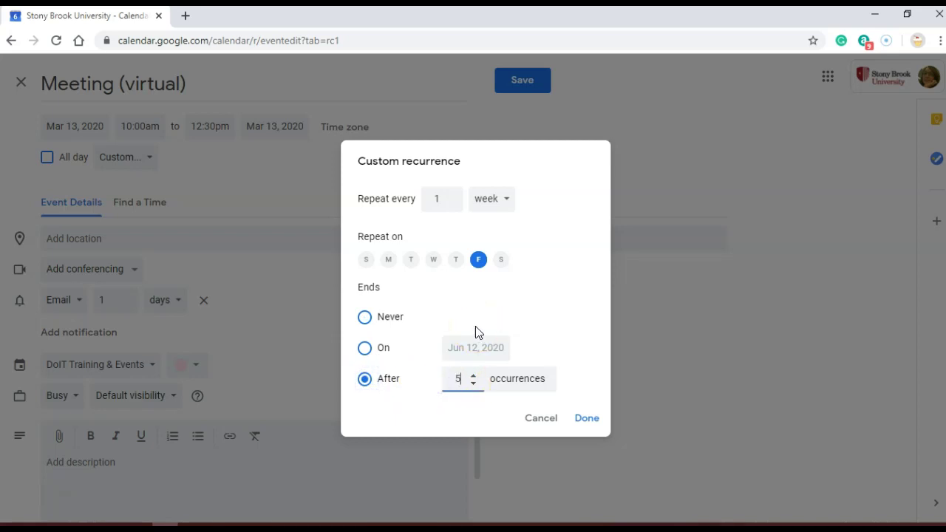
pyautogui.click(589, 417)
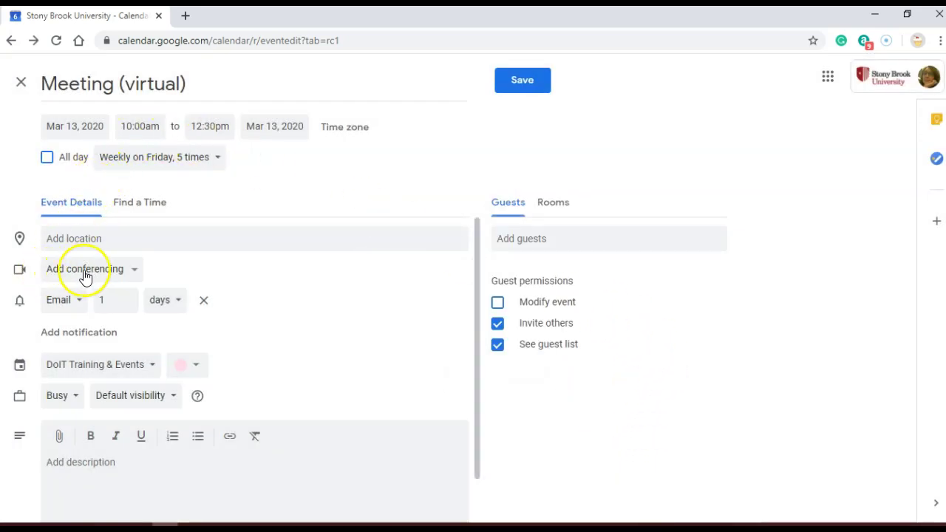
# Attach a Hangouts Meet conferencing link to the event
pyautogui.click(116, 273)
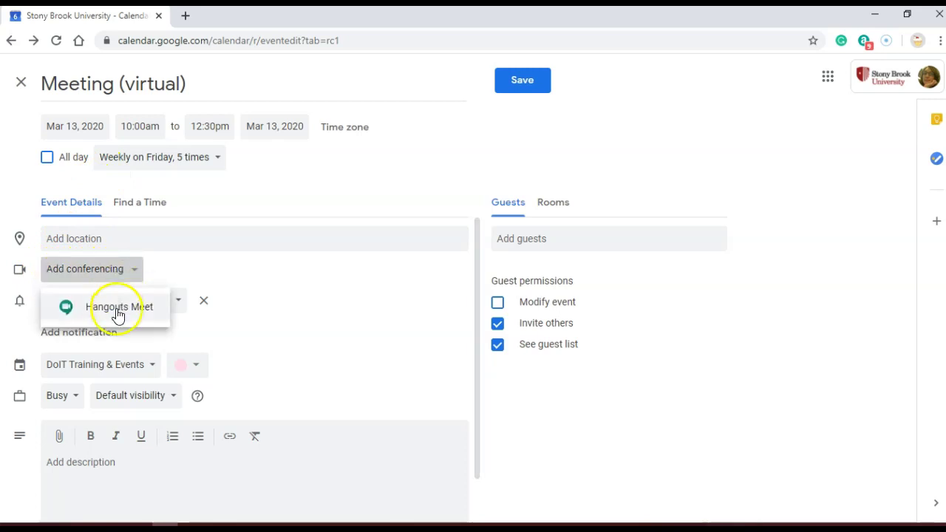
pyautogui.click(119, 317)
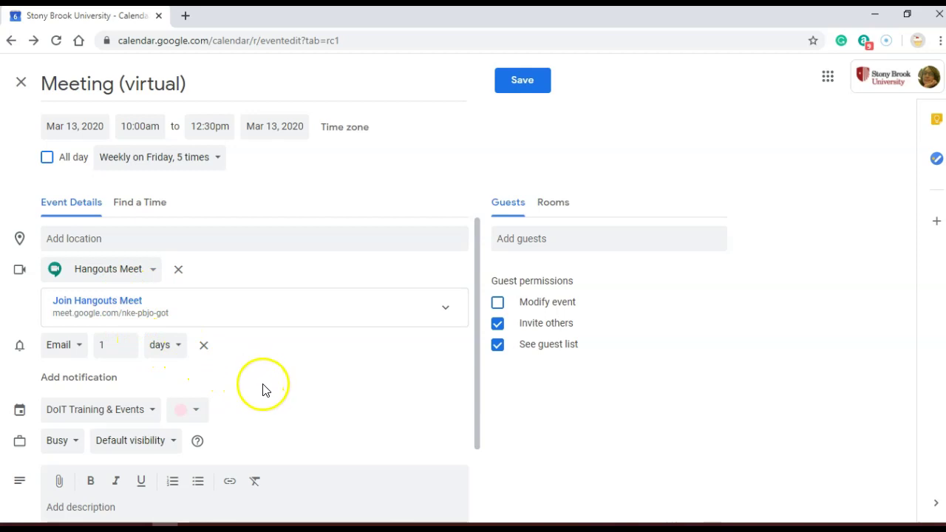
pyautogui.scroll(-3, 263, 385)
# Add a description on joining via Google Hangouts Meet or land line, and invite one guest by e-mail
pyautogui.click(150, 418)
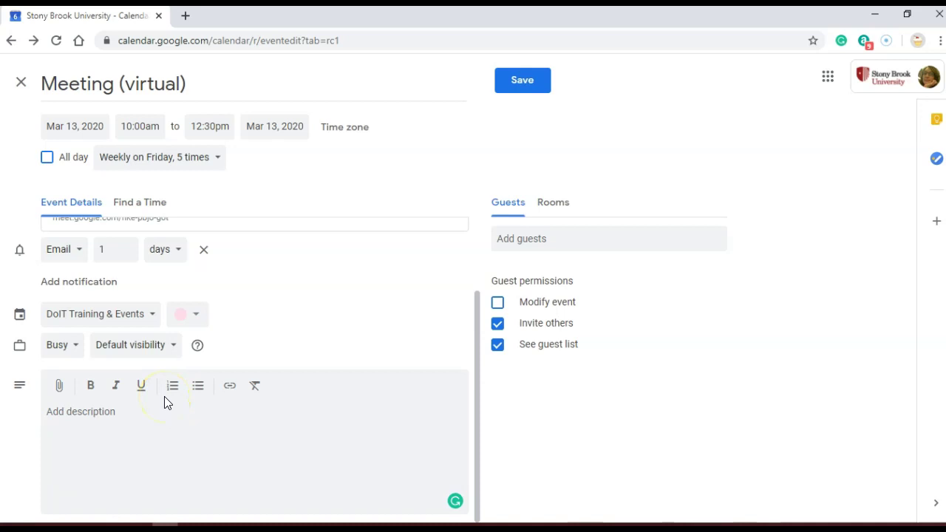
pyautogui.write('We will be meeting via Google Hango')
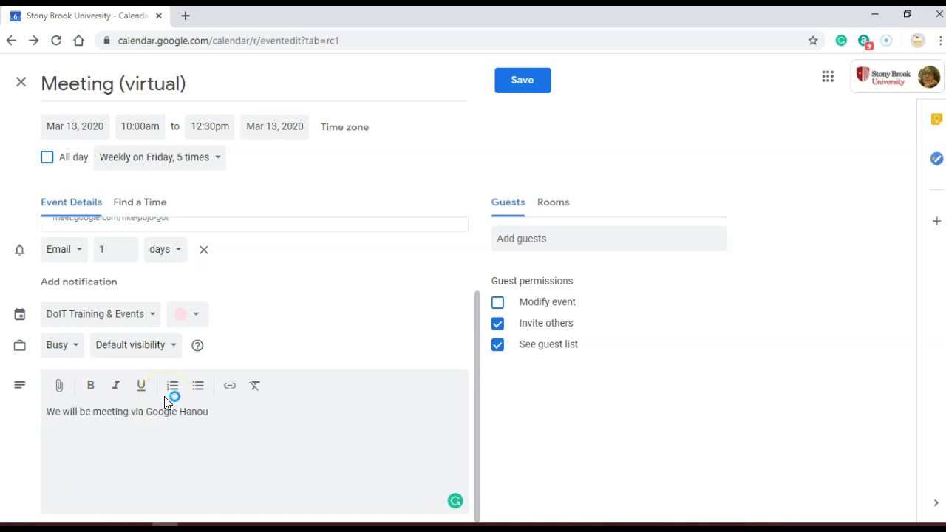
pyautogui.write('uts meet.  You can join from any device')
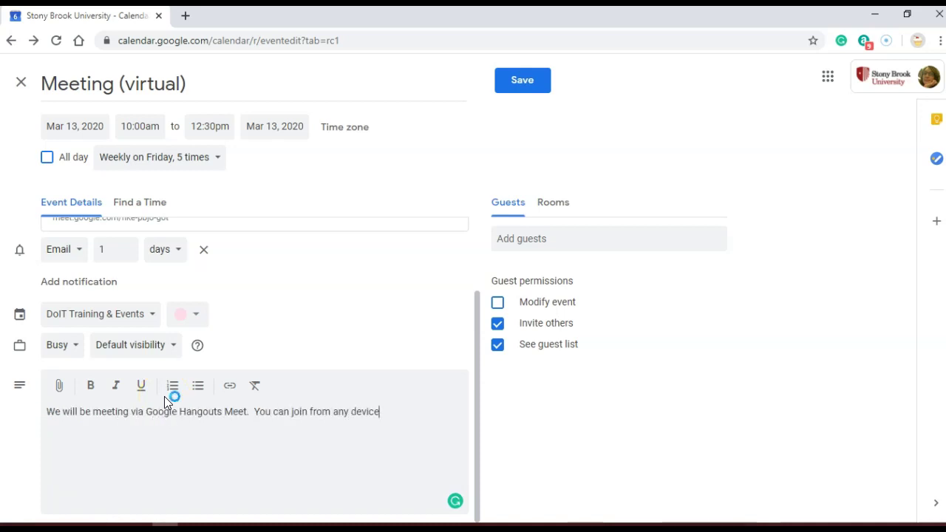
pyautogui.write('n even join the conference from a land line b')
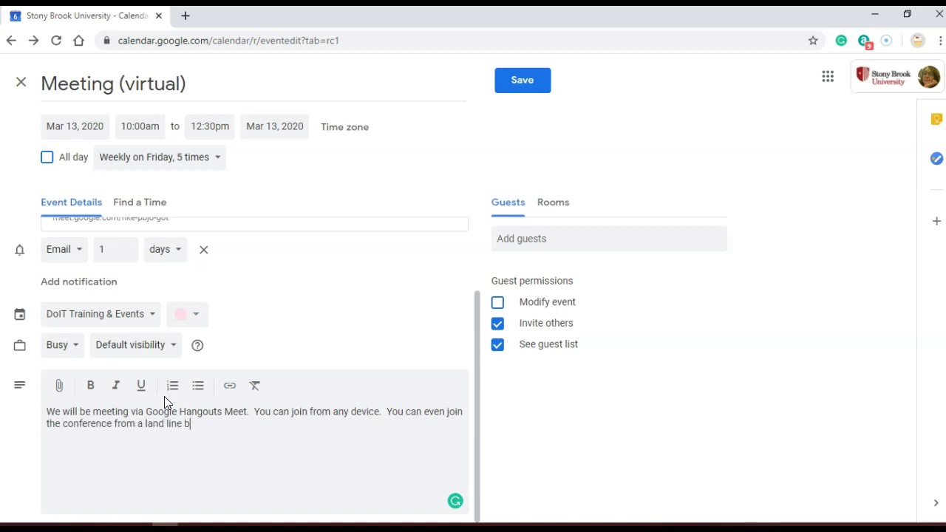
pyautogui.write('y calling the number provided.')
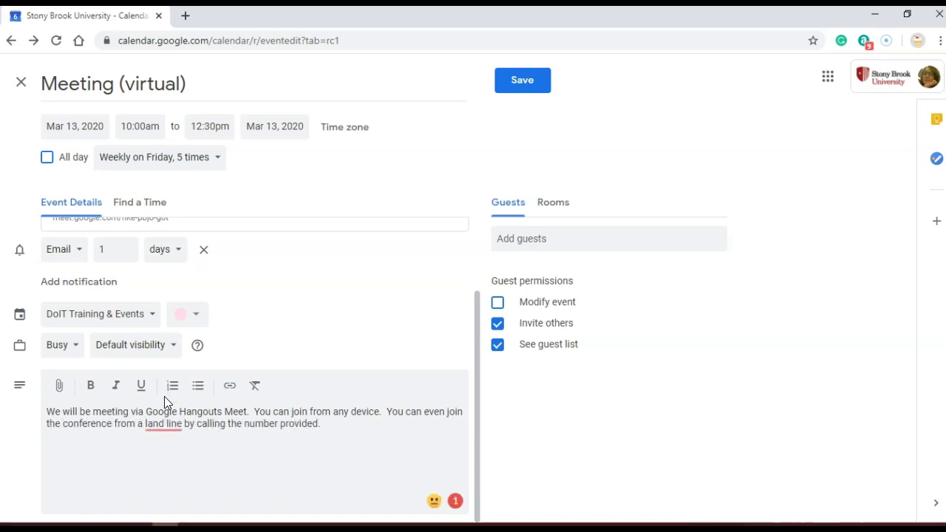
pyautogui.click(529, 241)
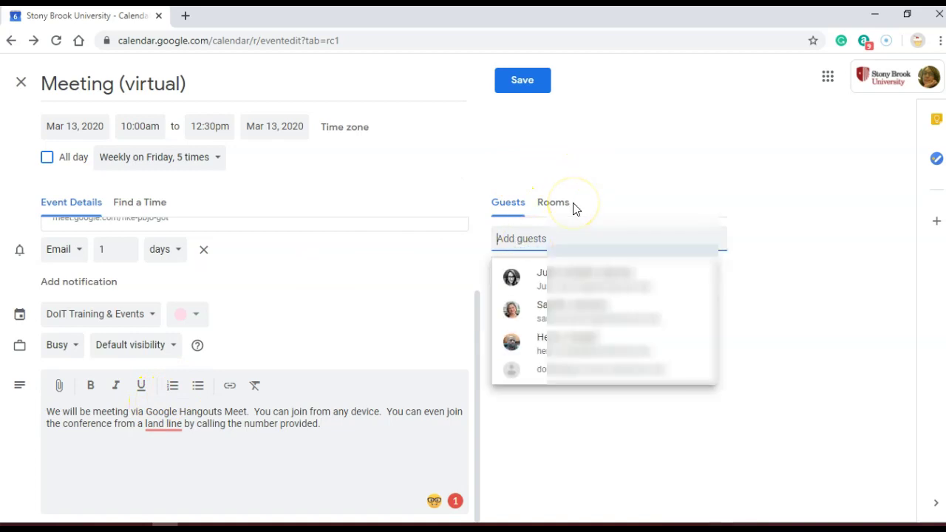
pyautogui.click(527, 200)
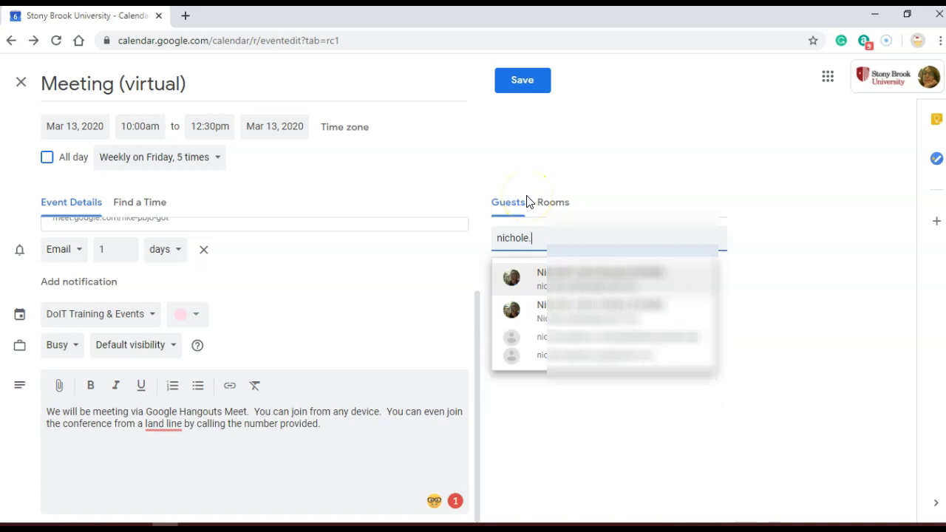
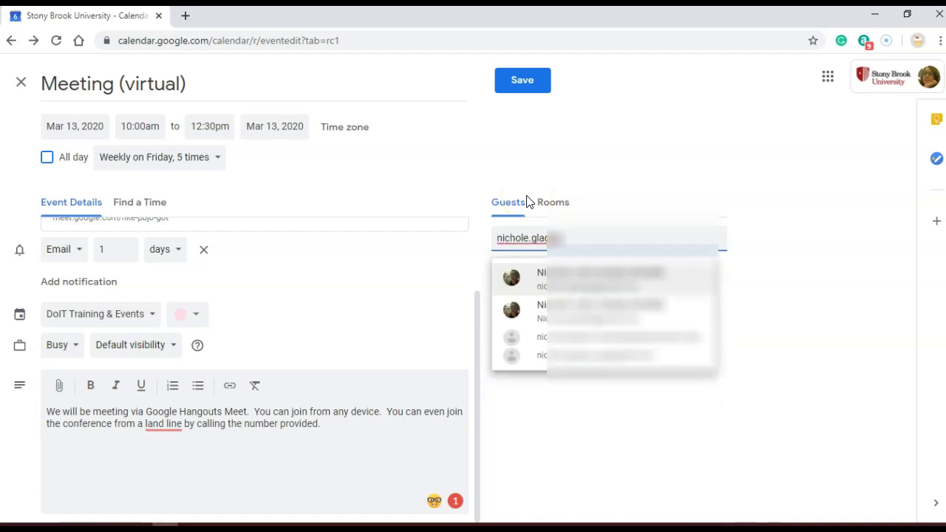
pyautogui.click(597, 278)
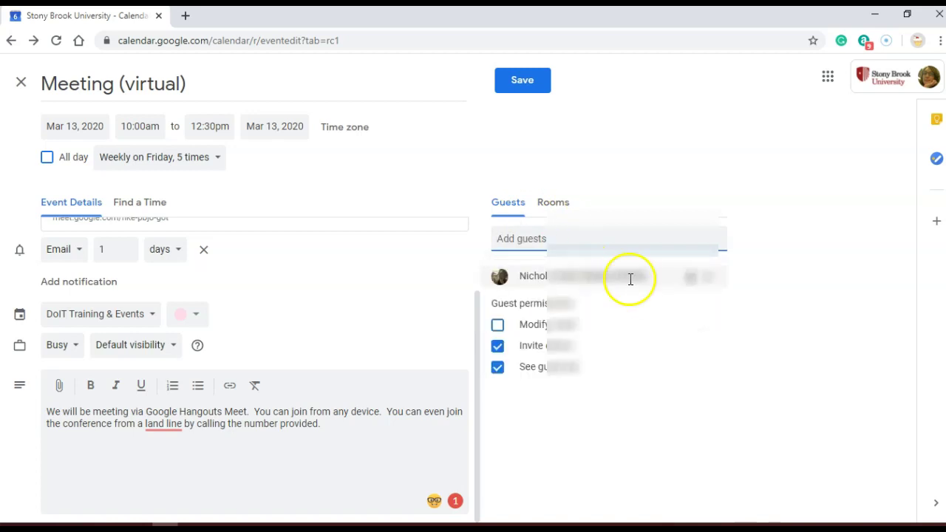
# Save the event and send invitations, including to the external guest
pyautogui.click(523, 80)
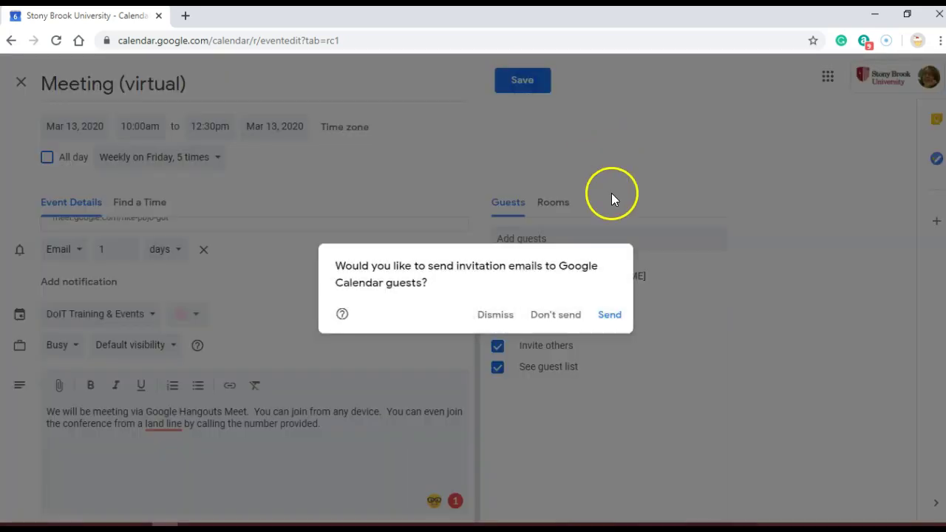
pyautogui.click(610, 316)
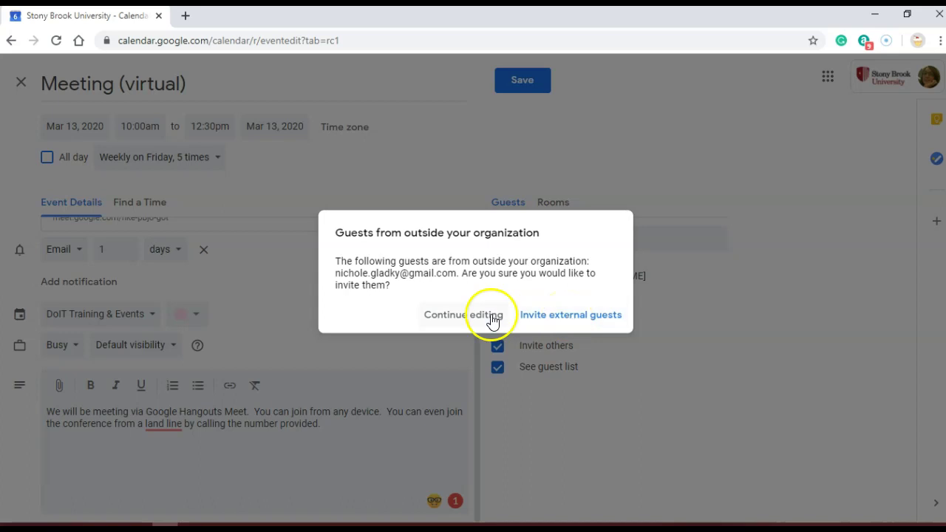
pyautogui.click(535, 315)
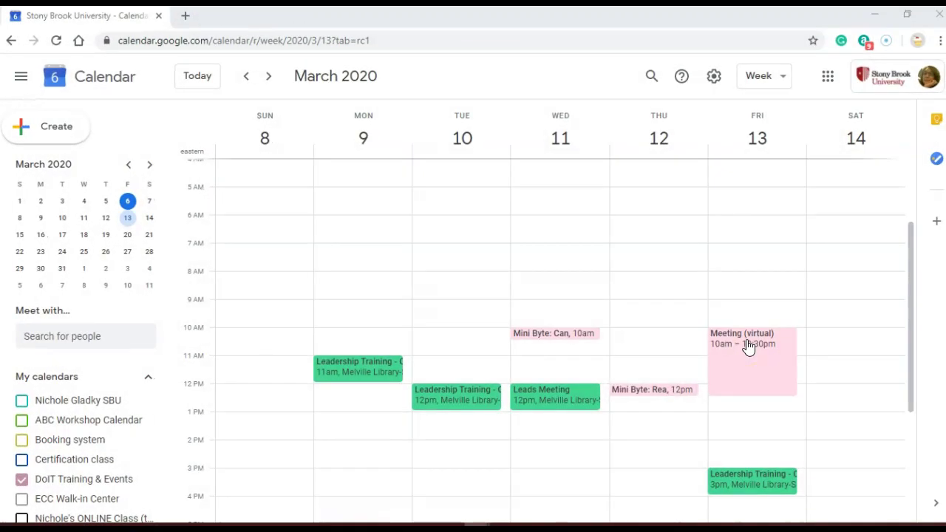
# Open the Friday Meeting (virtual) event and go to its Hangouts Meet pre-join page
pyautogui.click(748, 347)
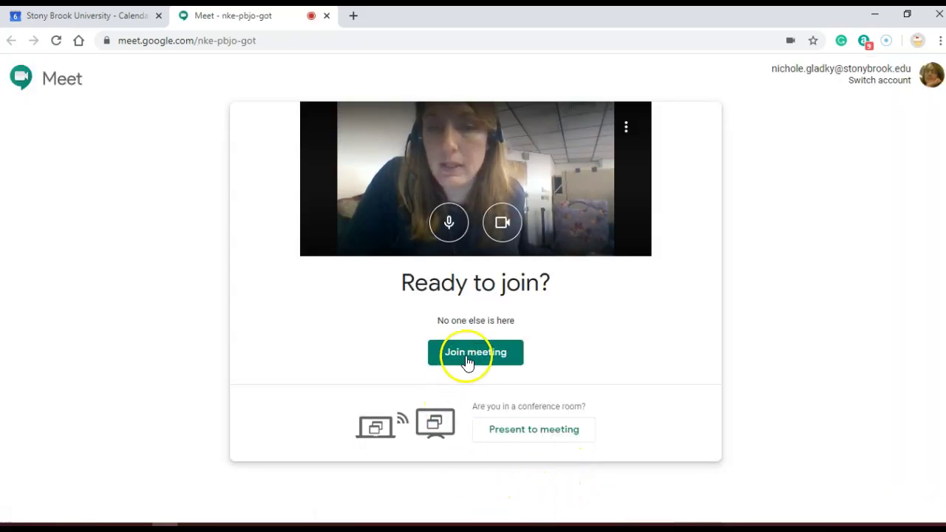
# Join the call with camera off and microphone on, and show the meeting's joining details
pyautogui.click(468, 354)
pyautogui.click(490, 397)
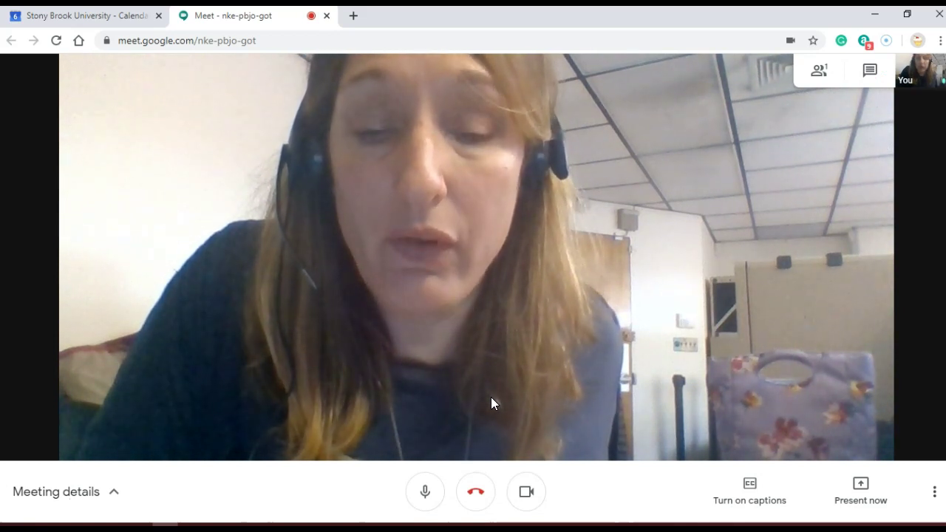
pyautogui.click(525, 492)
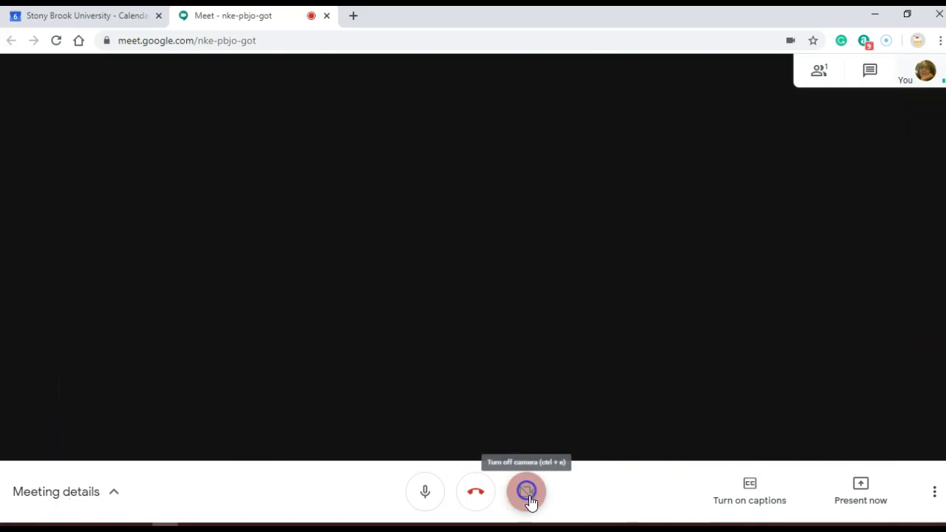
pyautogui.click(426, 497)
pyautogui.click(427, 499)
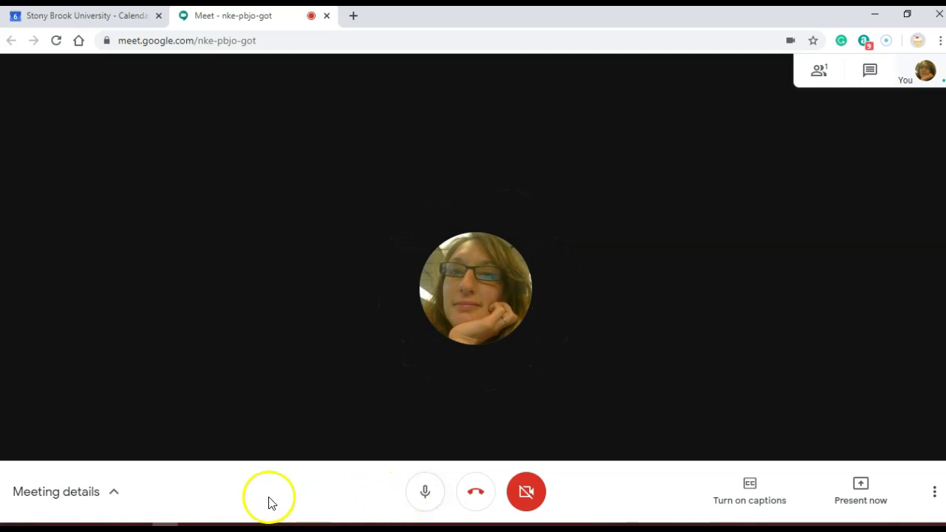
pyautogui.click(114, 493)
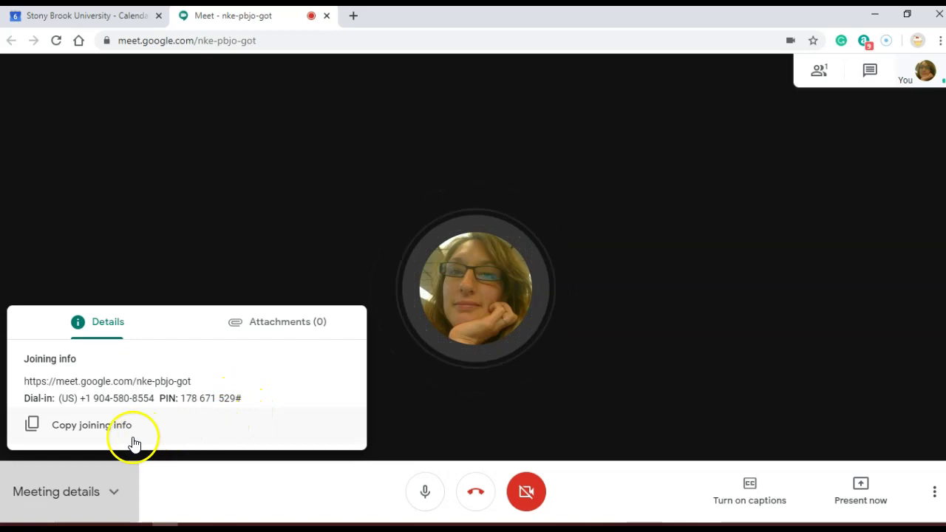
# Copy the joining info, then turn live captions on and back off
pyautogui.click(77, 433)
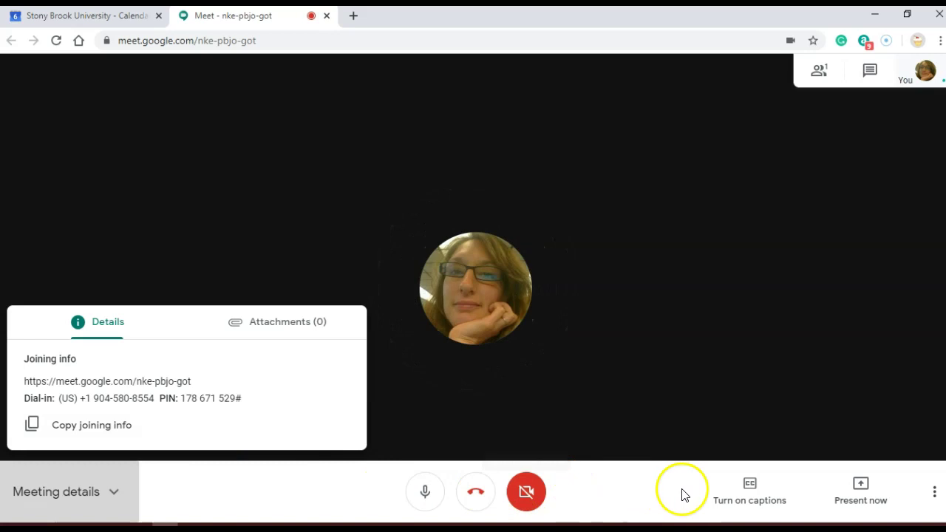
pyautogui.click(750, 488)
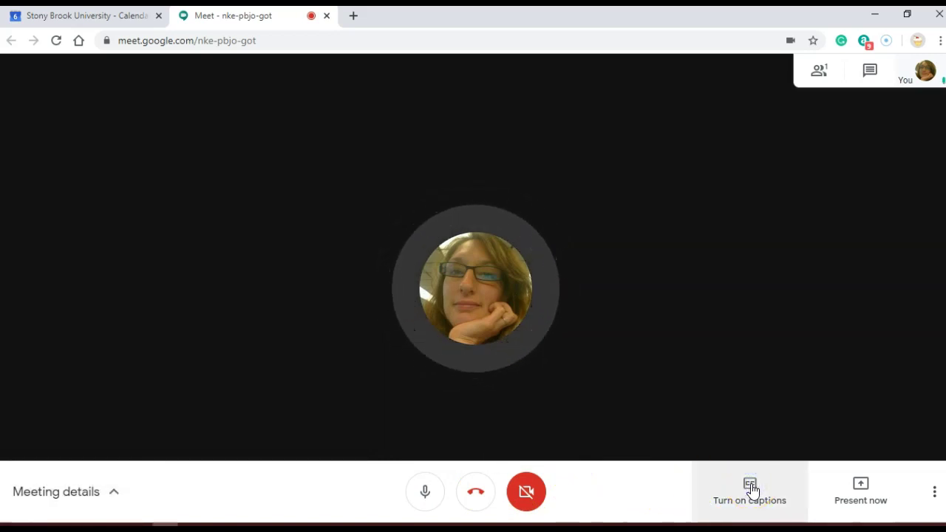
pyautogui.click(751, 489)
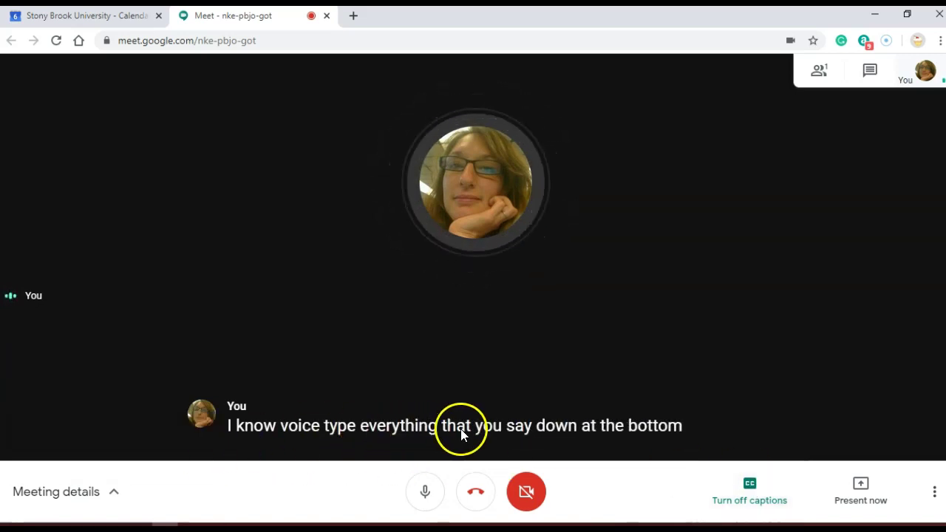
pyautogui.click(751, 494)
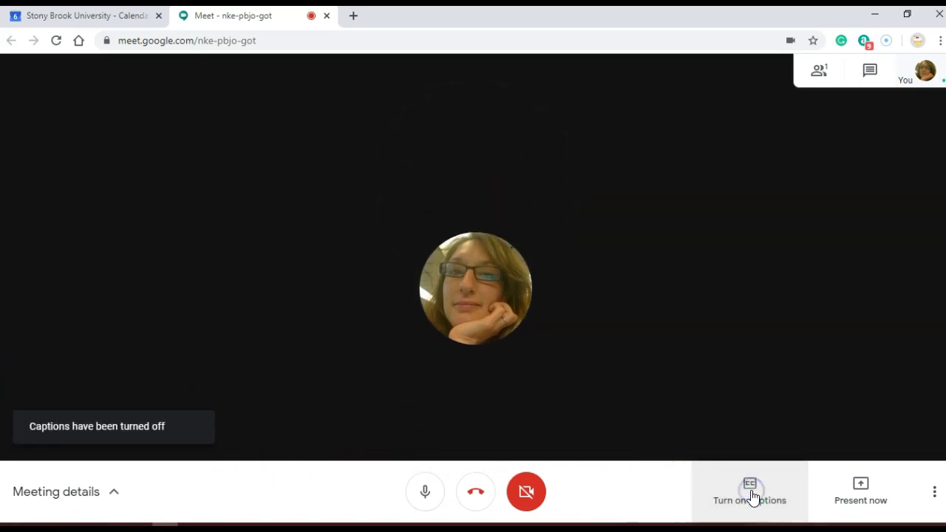
# Present entire Screen 1 with the 'Far Beyond' slide and show it in the main view
pyautogui.click(862, 486)
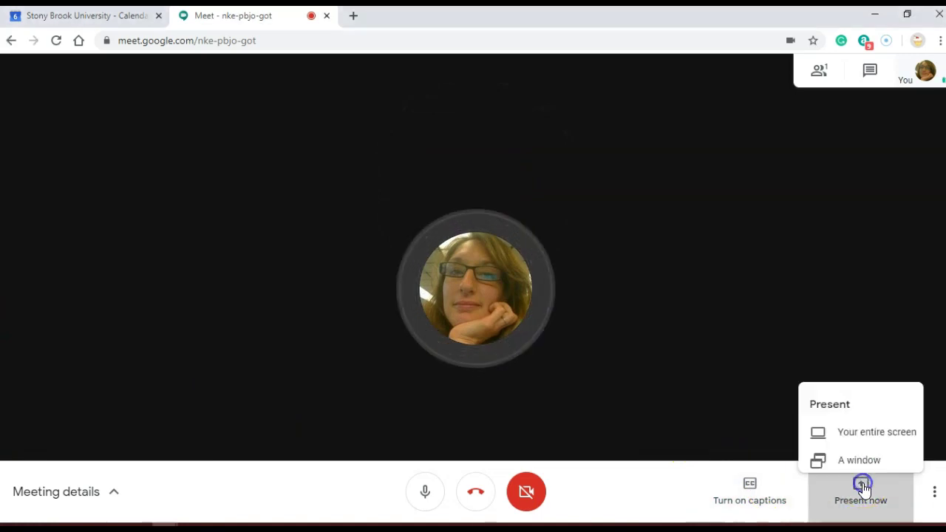
pyautogui.click(856, 393)
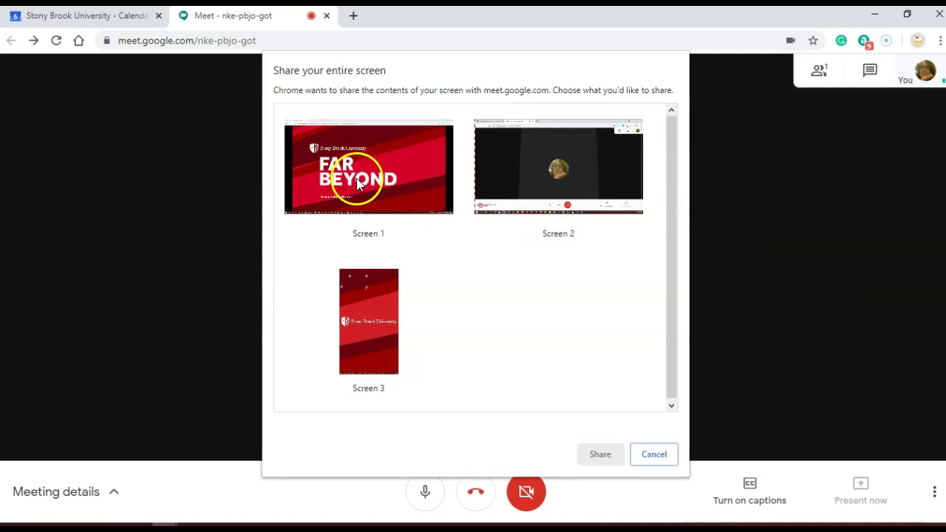
pyautogui.click(362, 190)
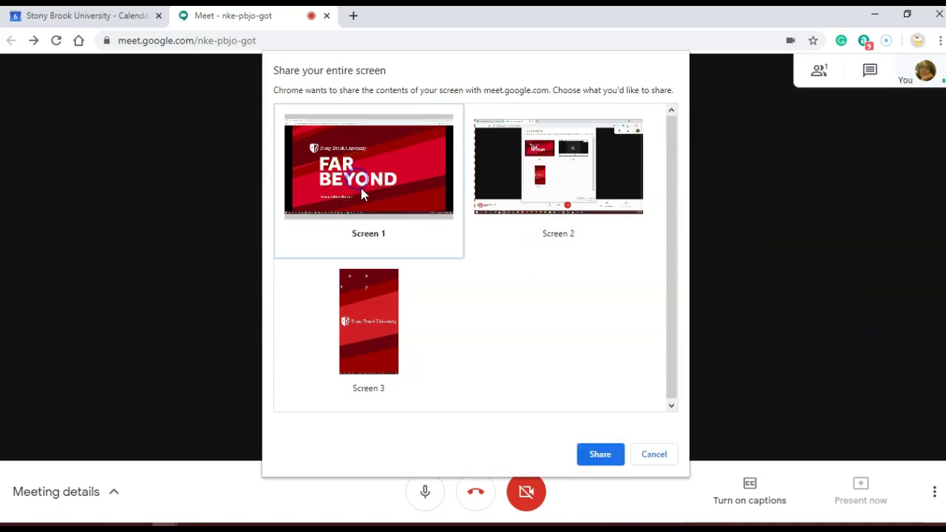
pyautogui.click(600, 454)
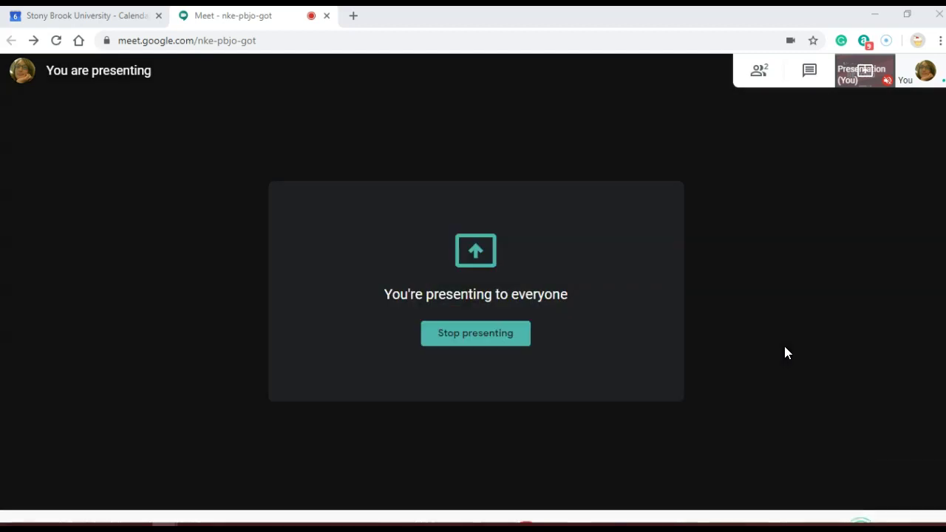
pyautogui.click(692, 172)
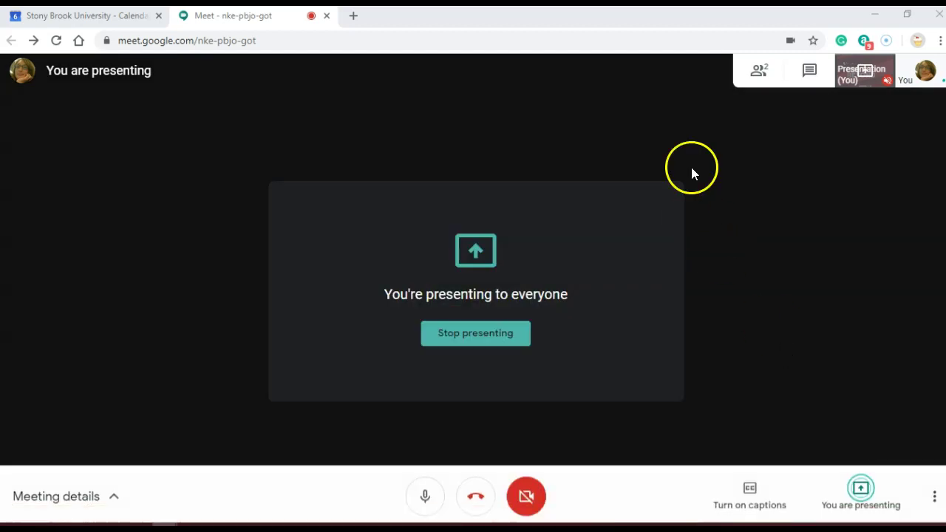
pyautogui.click(852, 78)
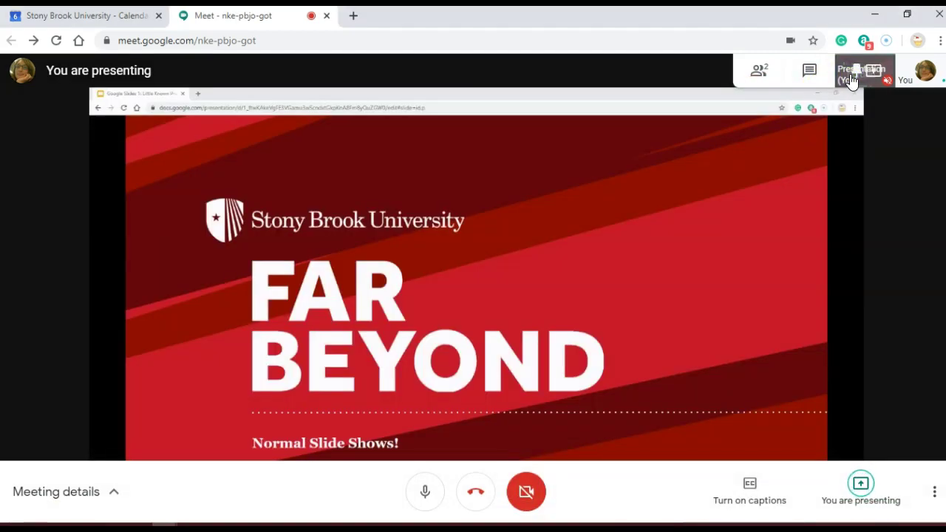
pyautogui.moveTo(851, 79); pyautogui.dragTo(912, 213)
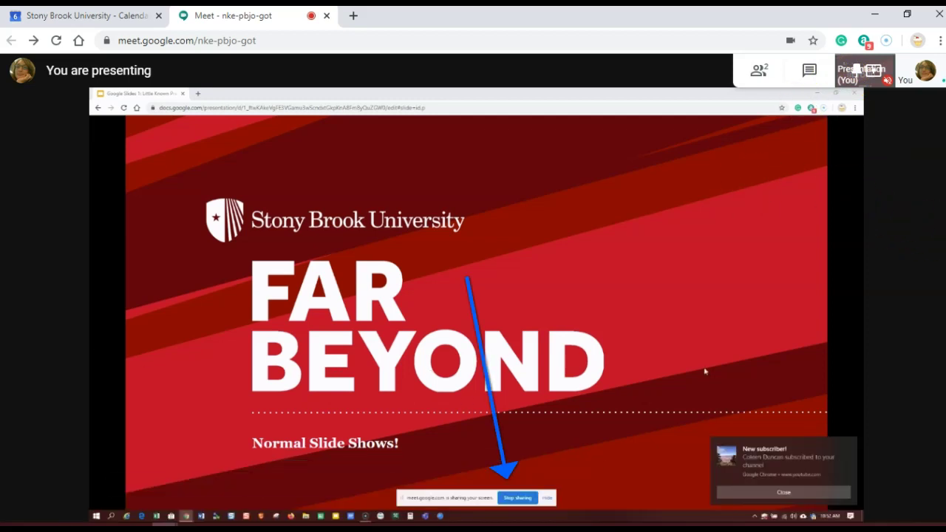
# Stop screen sharing and send 'Hello!' to everyone in the meeting chat
pyautogui.click(860, 71)
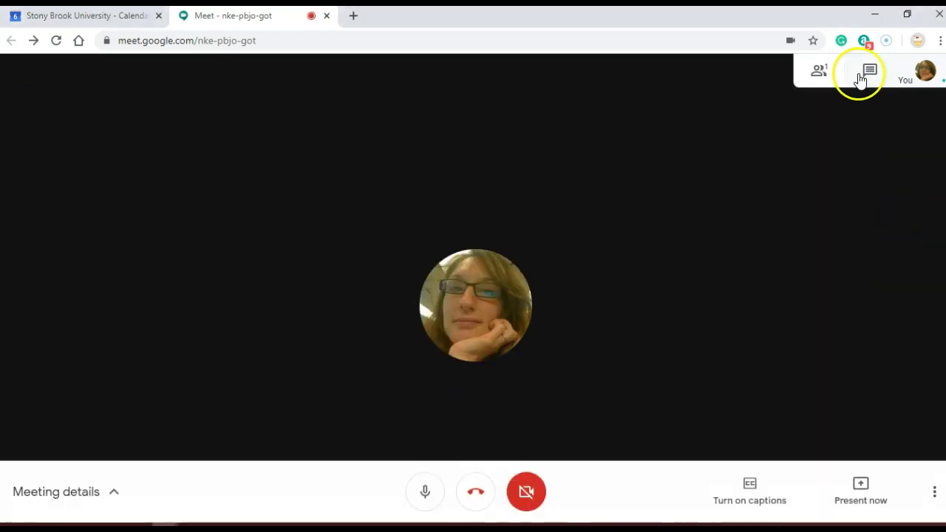
pyautogui.click(867, 71)
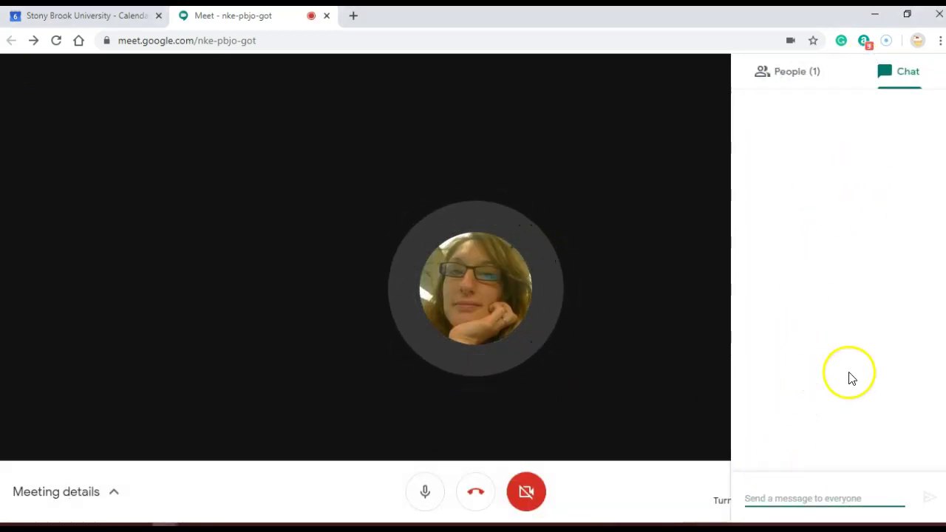
pyautogui.write('Hello!')
pyautogui.click(929, 498)
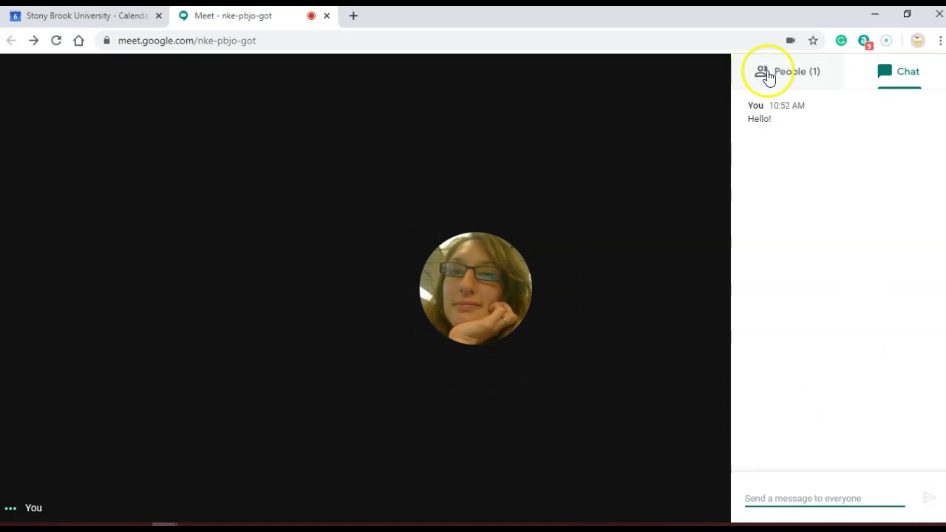
# Review the People list of attendees, return to Chat, and close the side panel
pyautogui.click(768, 76)
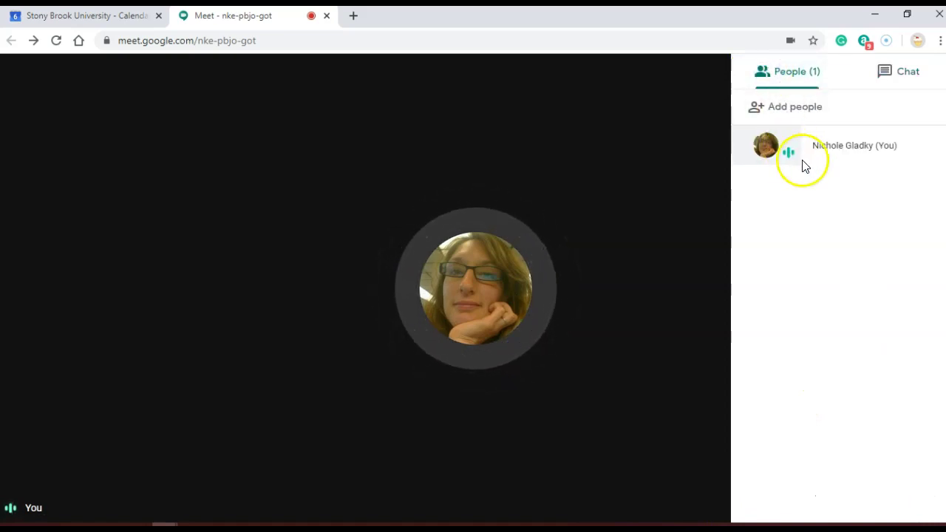
pyautogui.click(889, 74)
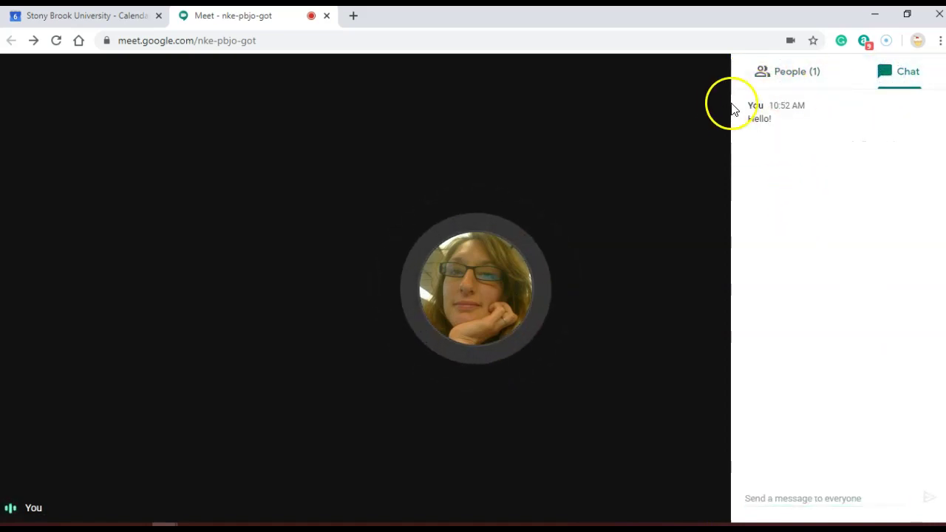
pyautogui.click(667, 122)
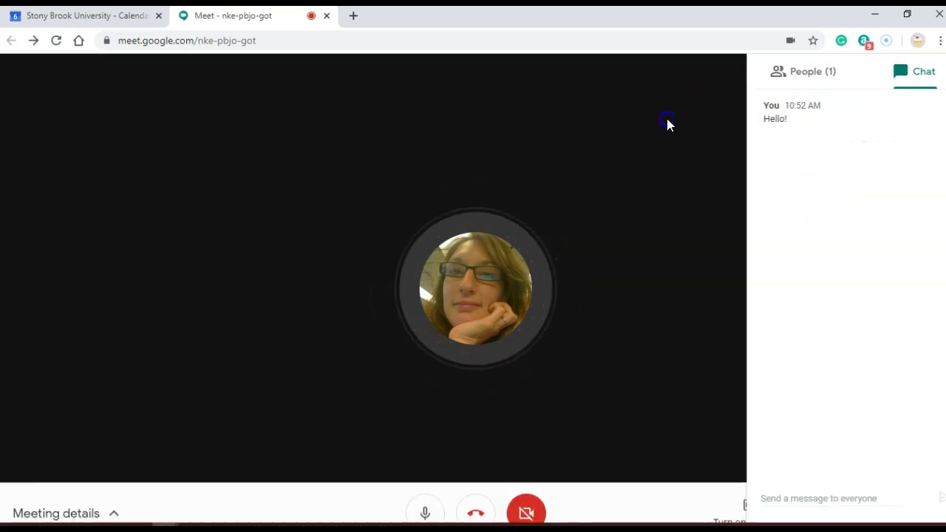